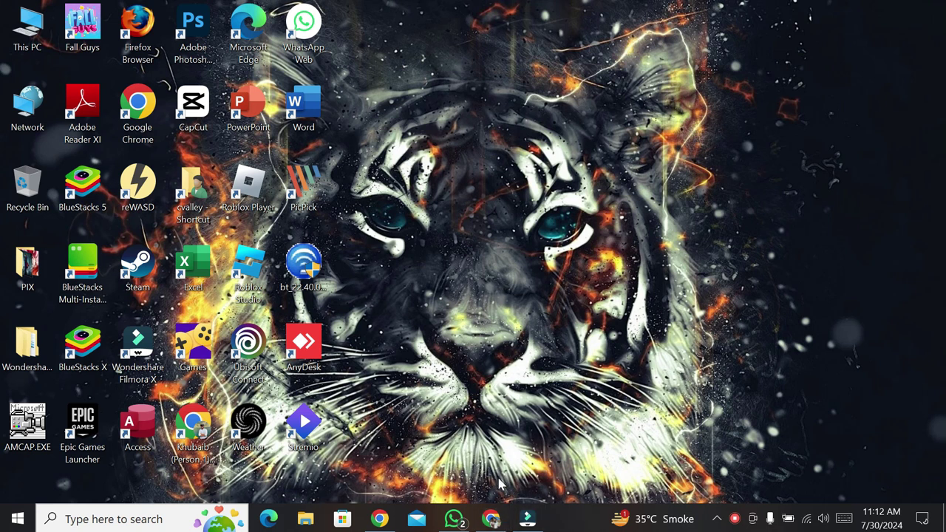
- Restore Chrome from the taskbar to show the signed-in YouTube home page
{"action": "left_click", "coordinate": [491, 519]}
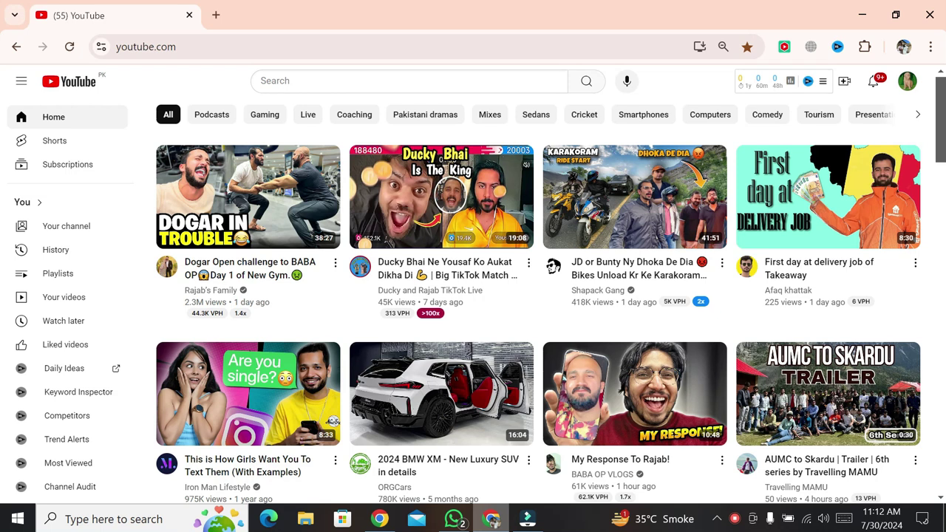
- Activate Restricted Mode from the account menu, then reopen the menu to see it reads On
{"action": "left_click", "coordinate": [908, 83]}
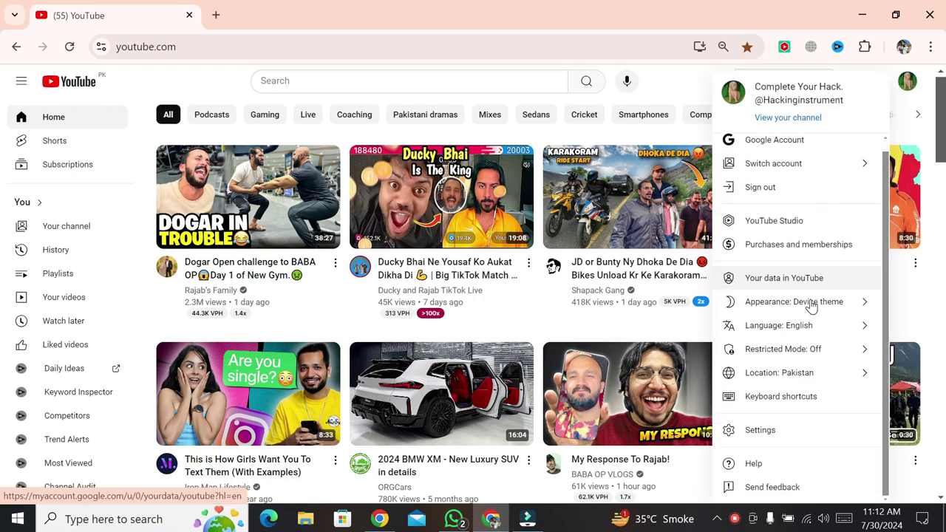
{"action": "left_click", "coordinate": [850, 354]}
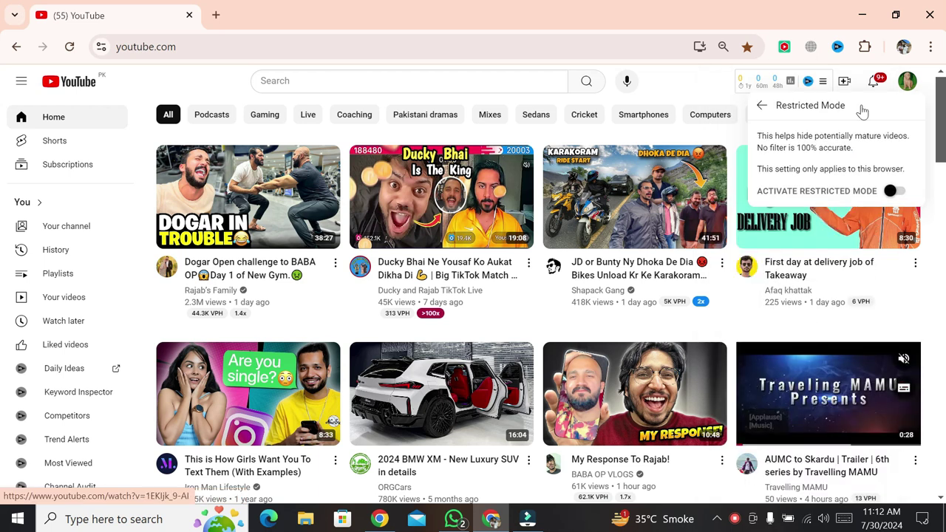
{"action": "left_click", "coordinate": [893, 193]}
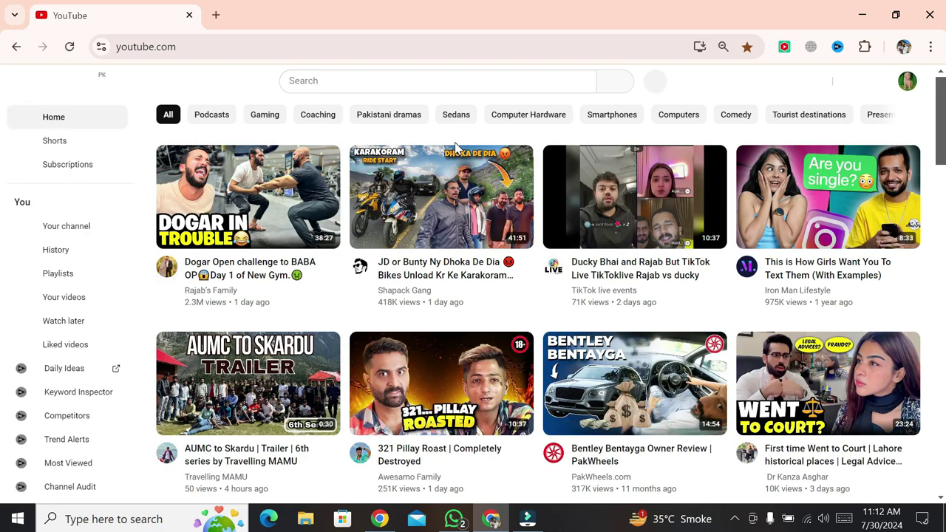
{"action": "left_click", "coordinate": [914, 85]}
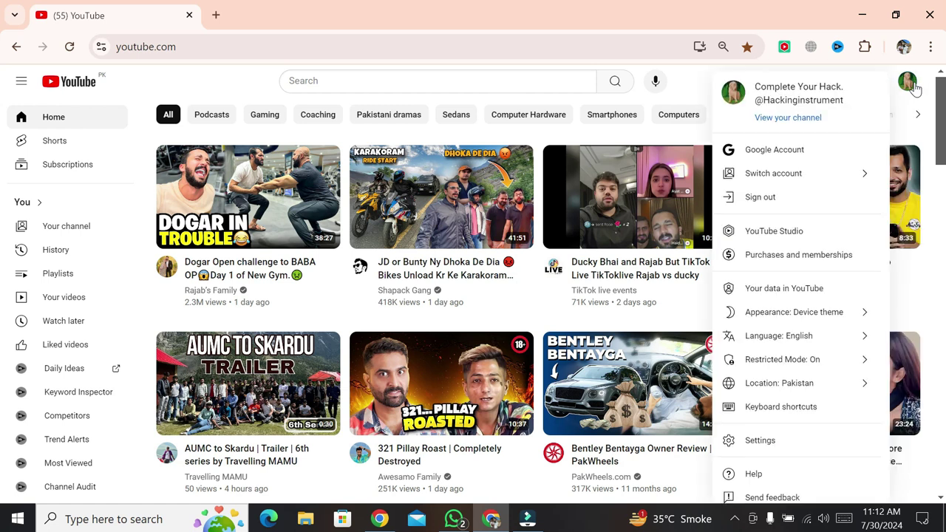
- Choose 'Lock Restricted Mode on this browser' in the Restricted Mode settings
{"action": "scroll", "coordinate": [807, 284], "scroll_direction": "down", "scroll_amount": 1}
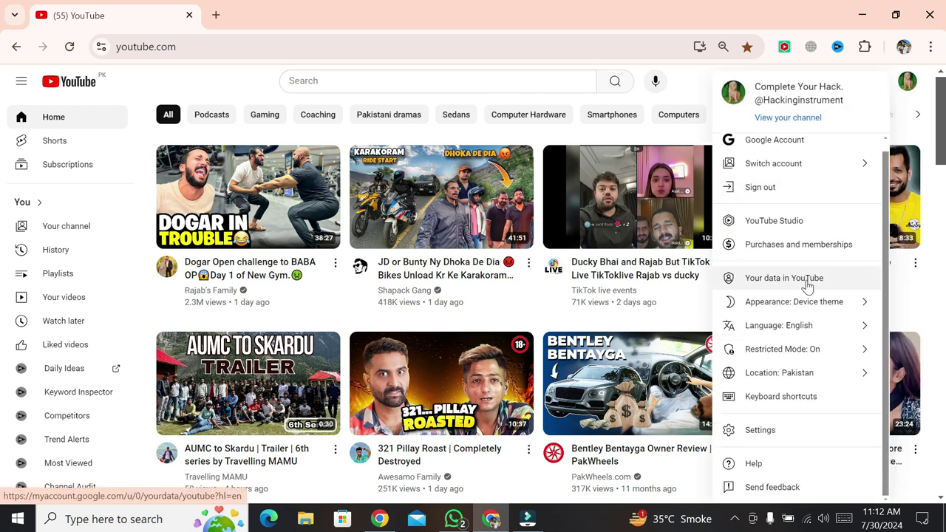
{"action": "left_click", "coordinate": [870, 355]}
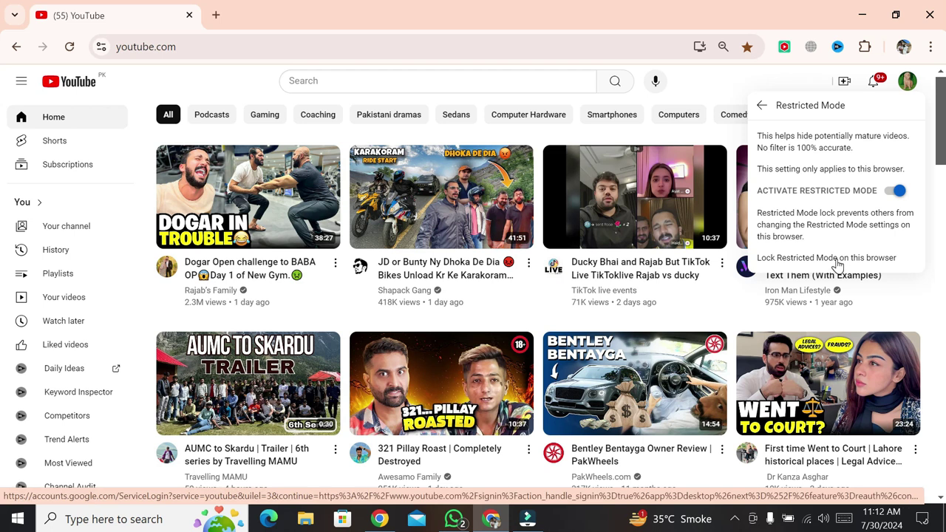
{"action": "left_click", "coordinate": [837, 265]}
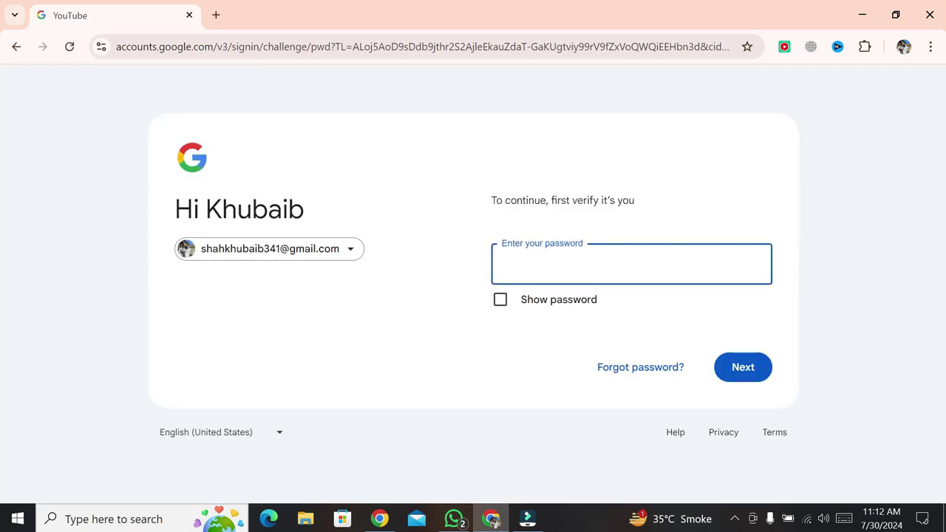
- Enter the Google account password to verify and apply the Restricted Mode lock
{"action": "type", "text": "••••••••"}
{"action": "type", "text": "•••"}
{"action": "left_click", "coordinate": [765, 367]}
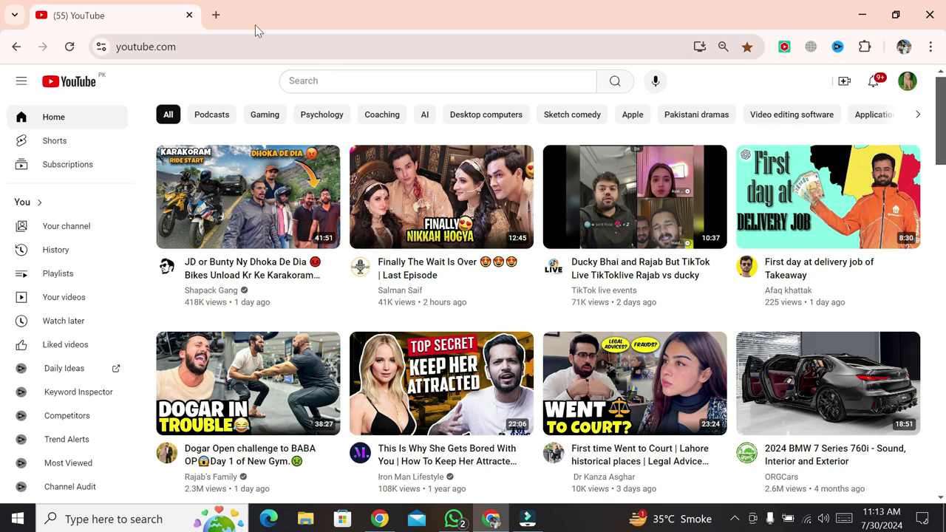
- Load google.com/preferences in a new tab and scroll to the Content section
{"action": "left_click", "coordinate": [215, 15]}
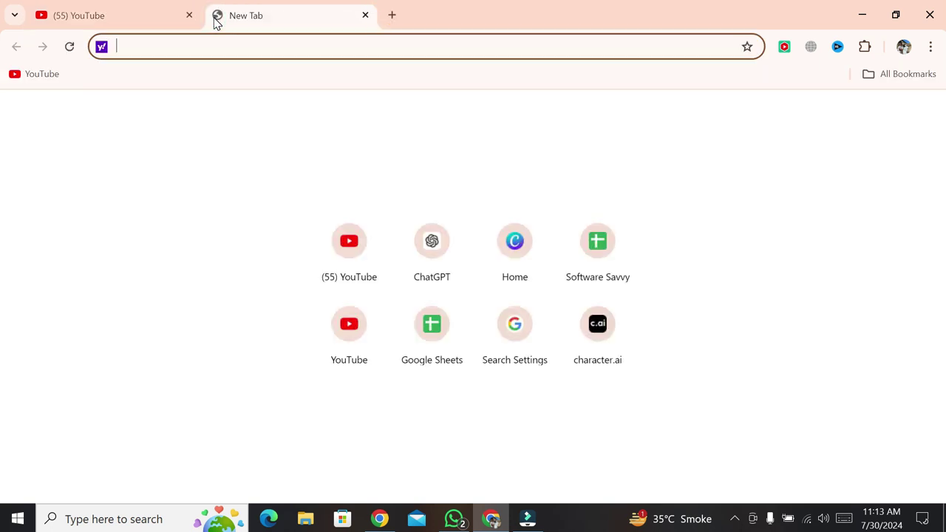
{"action": "type", "text": "g"}
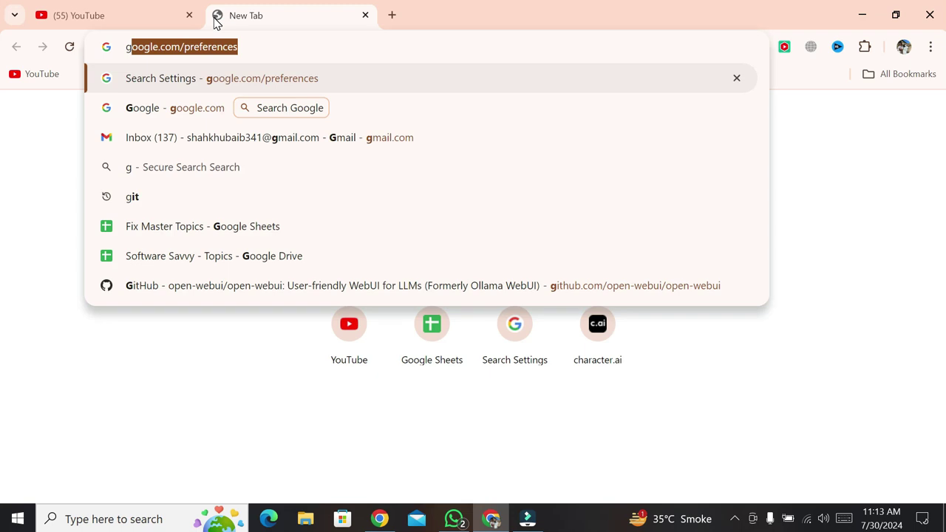
{"action": "key", "text": "Return"}
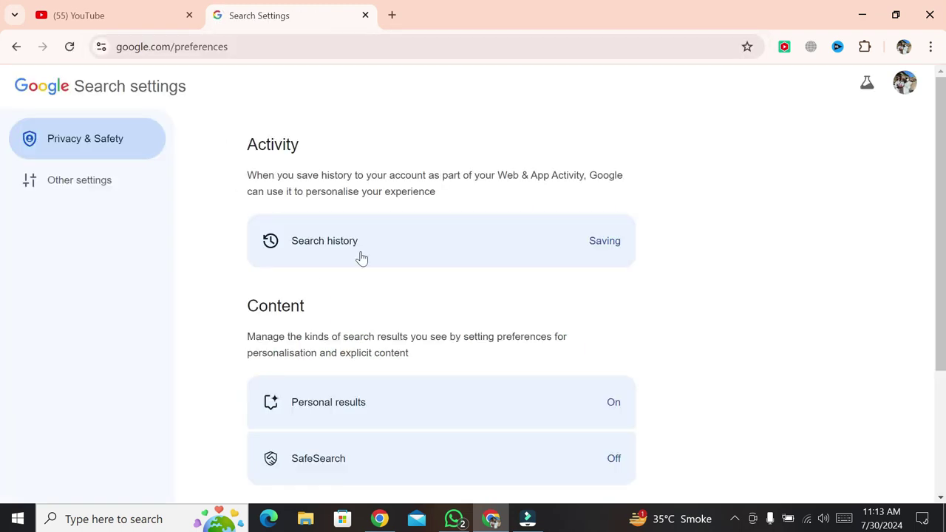
{"action": "scroll", "coordinate": [826, 264], "scroll_direction": "down", "scroll_amount": 3}
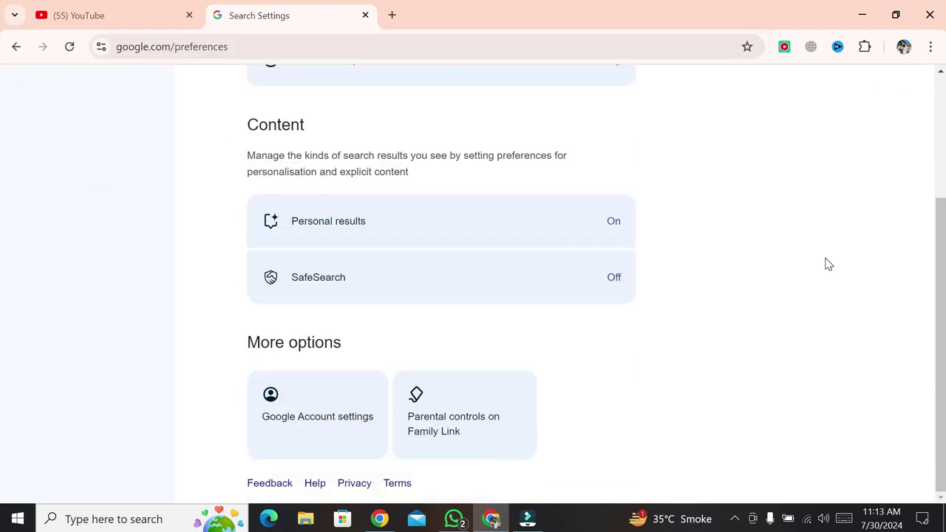
- Change SafeSearch from Off to Filter and return to the Search settings overview
{"action": "left_click", "coordinate": [467, 299]}
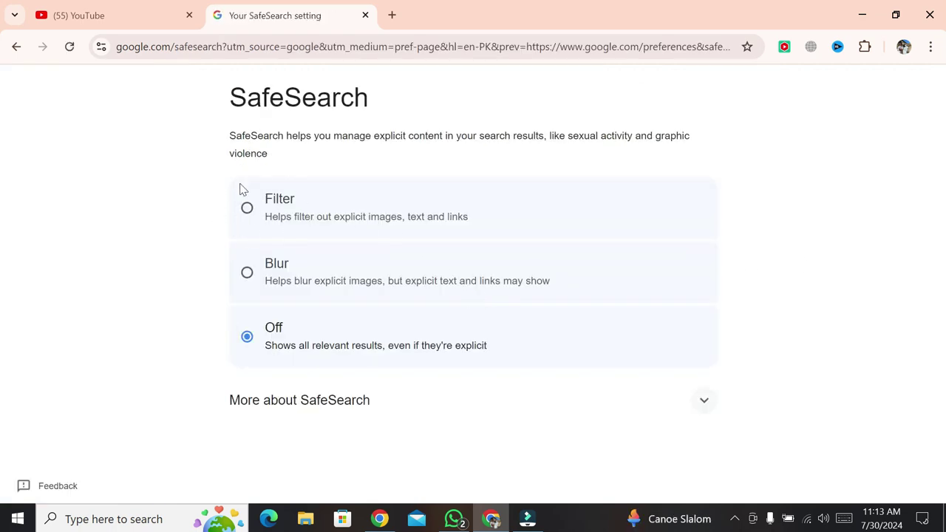
{"action": "left_click", "coordinate": [248, 213]}
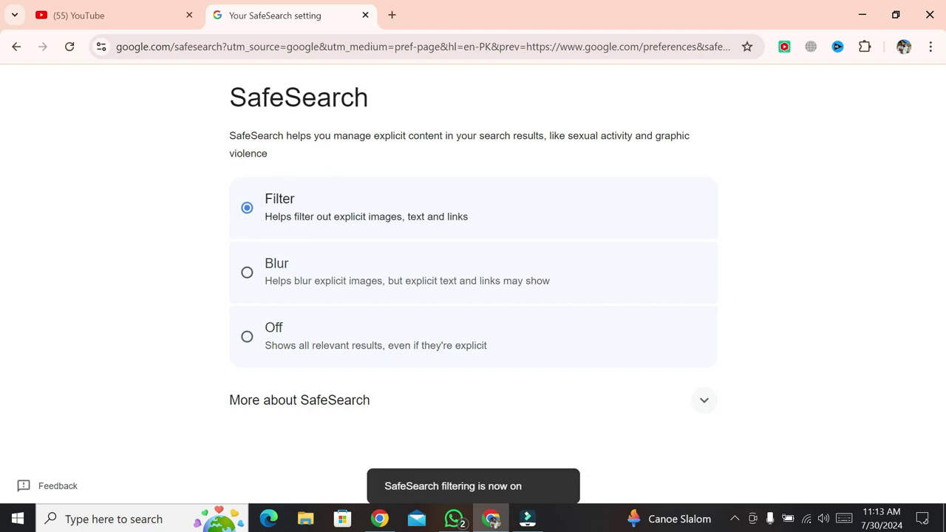
{"action": "left_click", "coordinate": [15, 48]}
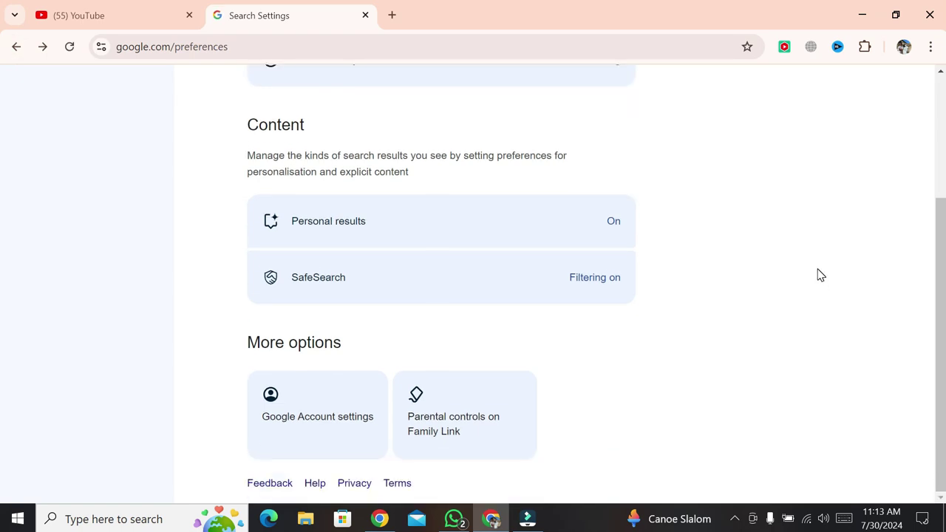
{"action": "left_click", "coordinate": [450, 405]}
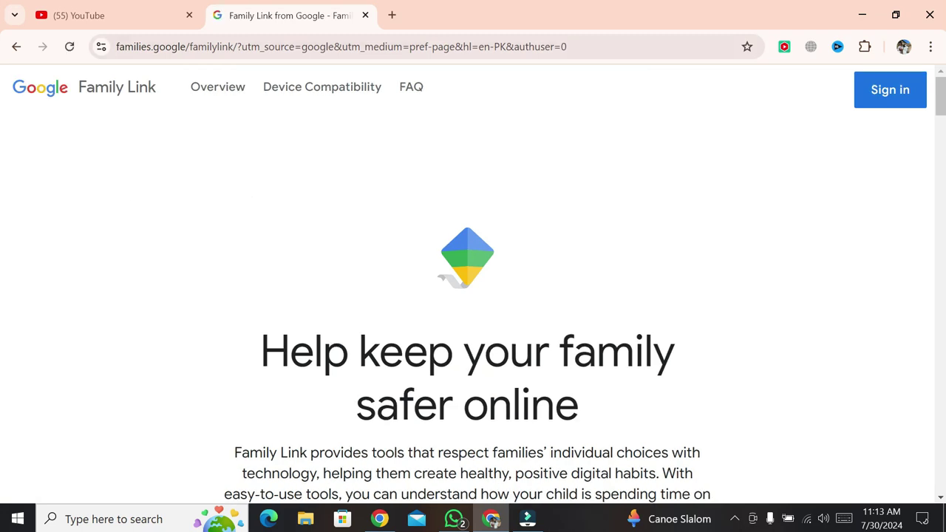
{"action": "scroll", "coordinate": [480, 376], "scroll_direction": "down", "scroll_amount": 3}
{"action": "scroll", "coordinate": [481, 376], "scroll_direction": "down", "scroll_amount": 3}
{"action": "scroll", "coordinate": [480, 377], "scroll_direction": "down", "scroll_amount": 3}
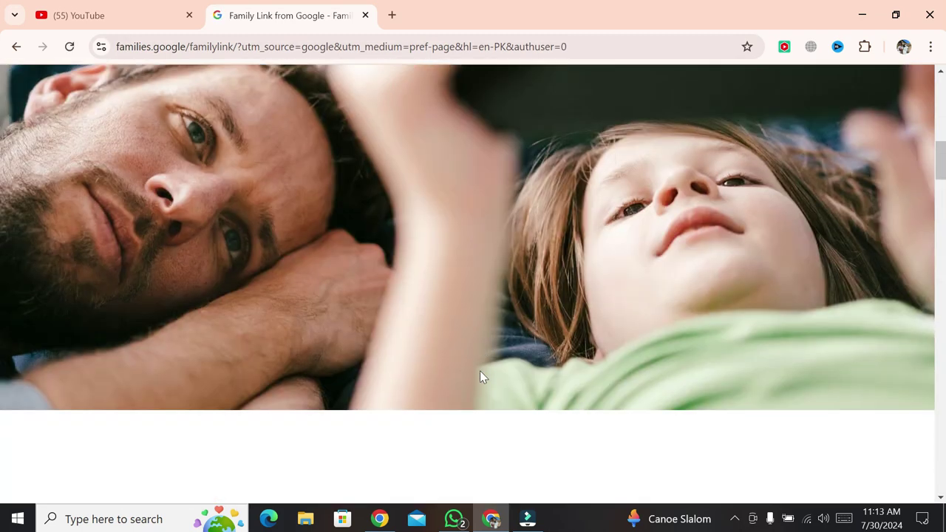
{"action": "scroll", "coordinate": [480, 377], "scroll_direction": "down", "scroll_amount": 4}
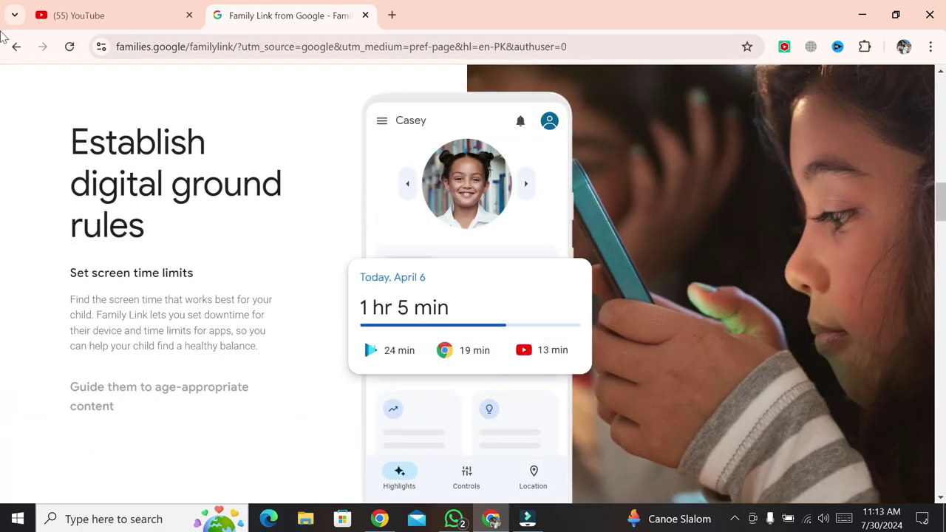
{"action": "left_click", "coordinate": [13, 47]}
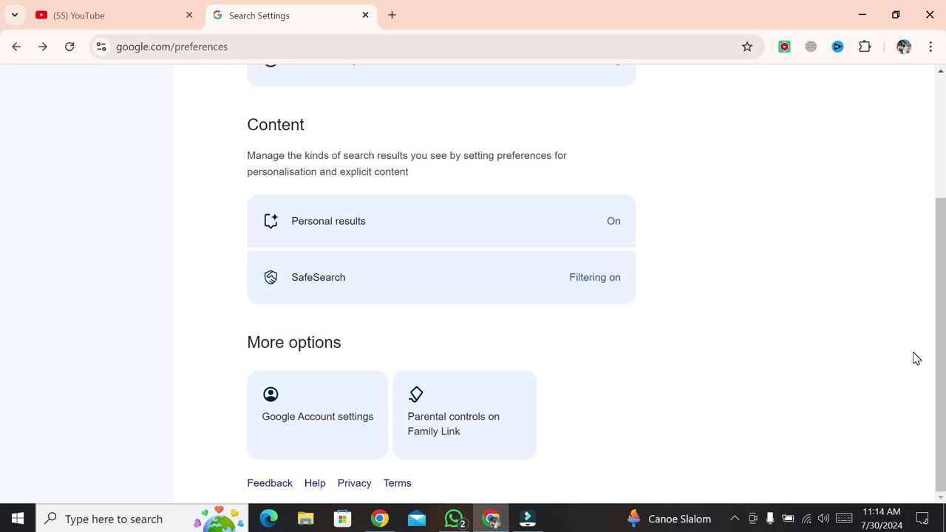
{"action": "scroll", "coordinate": [916, 359], "scroll_direction": "up", "scroll_amount": 3}
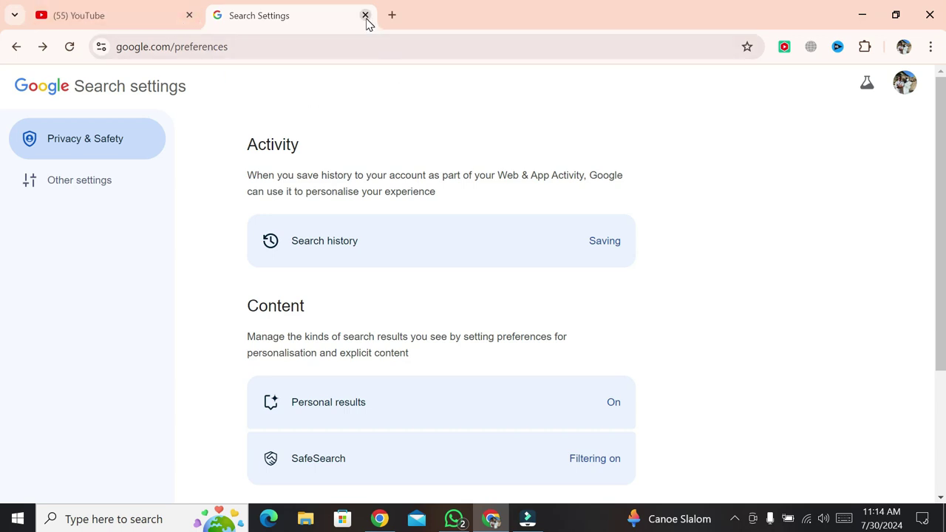
- Check in the YouTube tab that Restricted Mode shows locked on, then minimise Chrome
{"action": "left_click", "coordinate": [97, 13]}
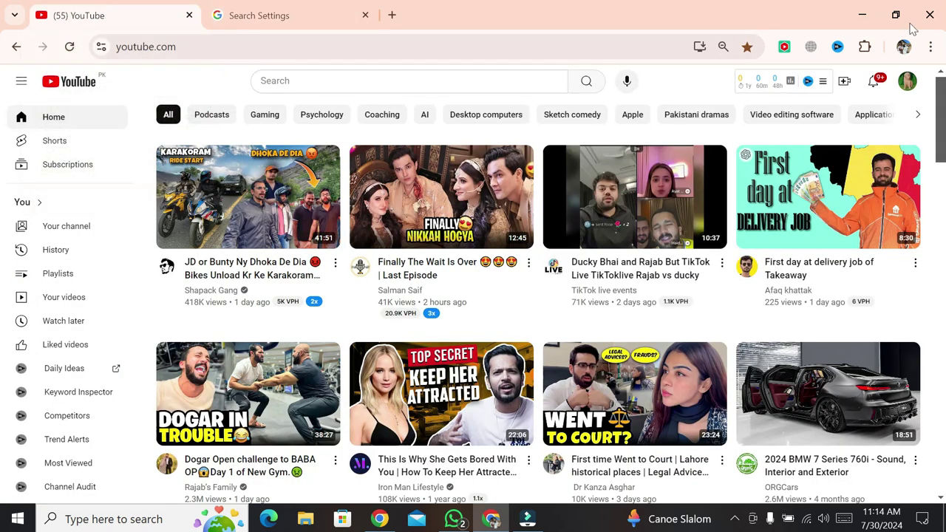
{"action": "left_click", "coordinate": [908, 81]}
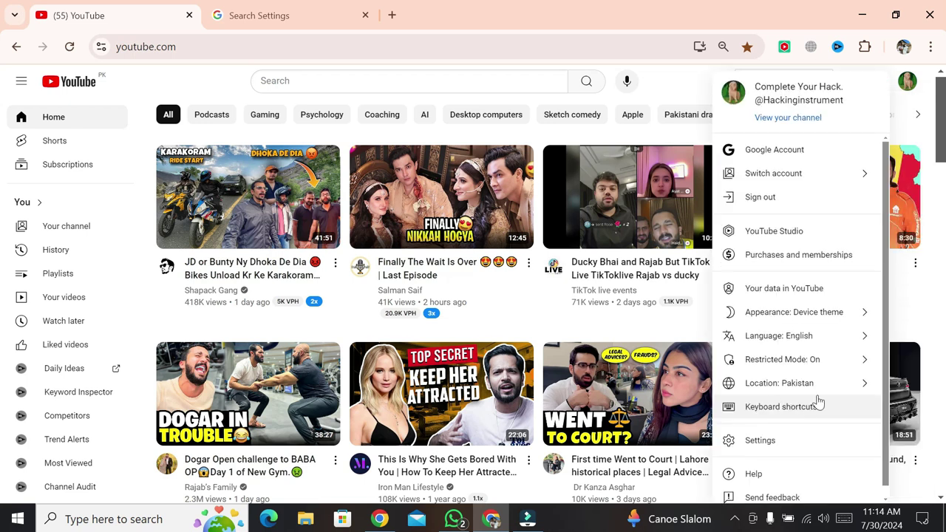
{"action": "left_click", "coordinate": [828, 360]}
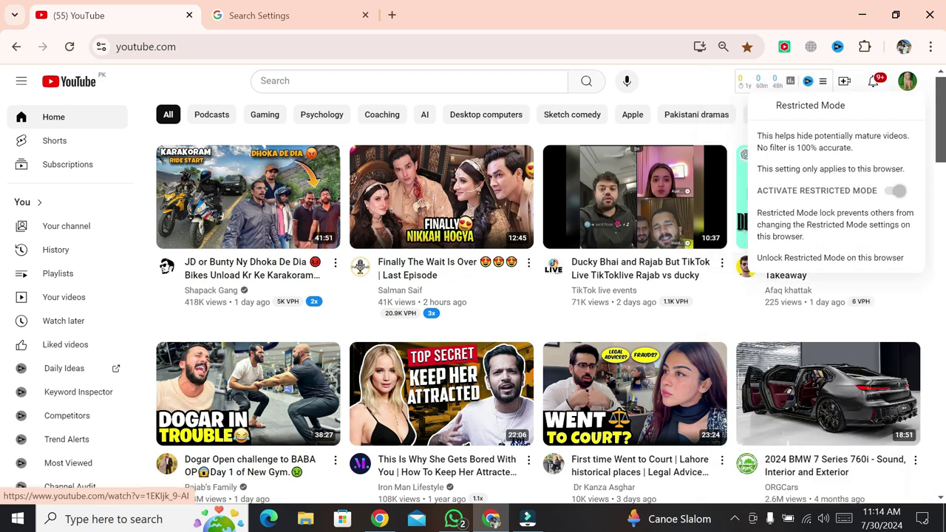
{"action": "left_click", "coordinate": [856, 21]}
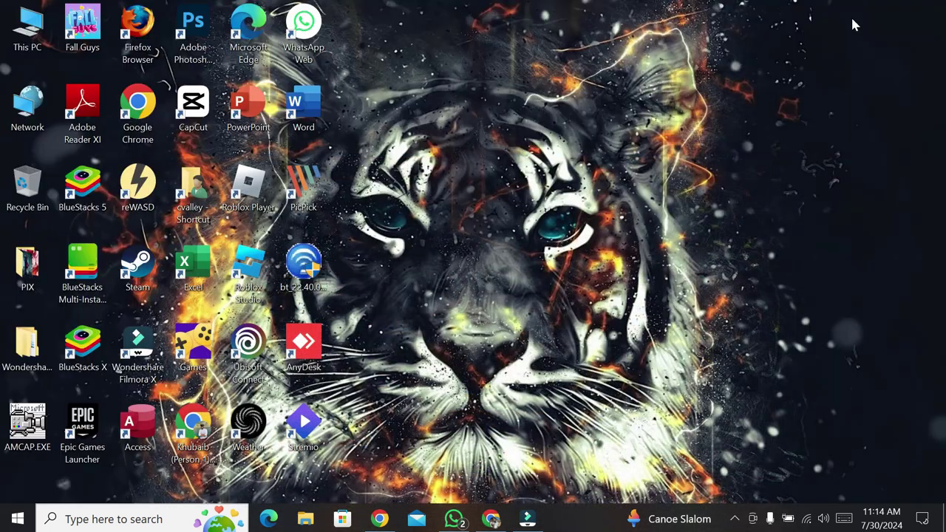